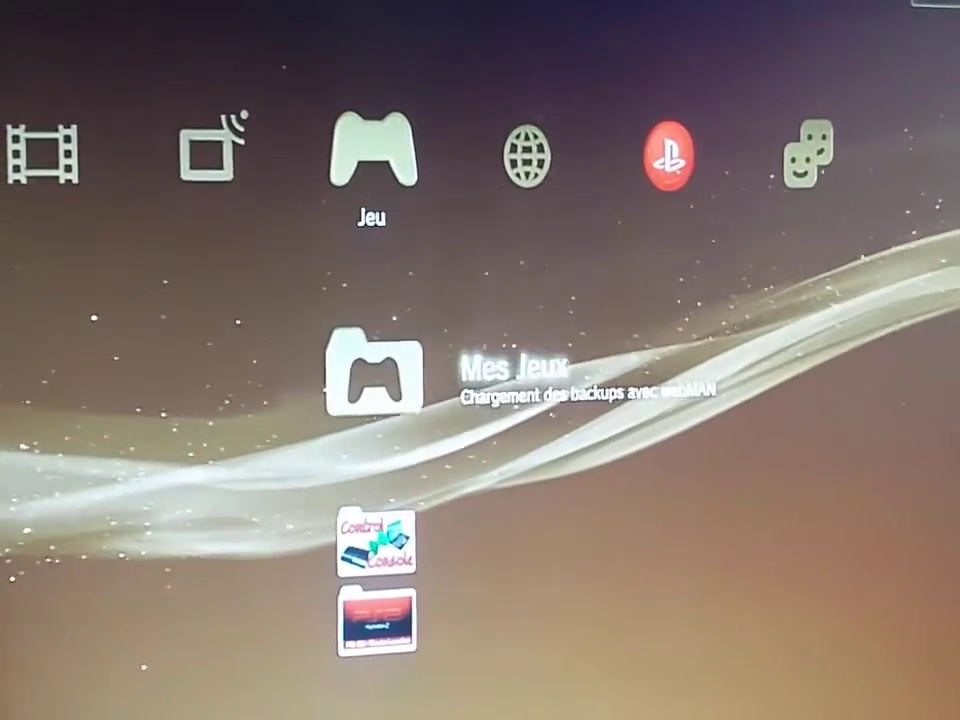
# Open the console's network settings (Paramètres réseau) and go to the Internet connection settings entry (Paramètres connexion Internet)
pyautogui.press('Left')
pyautogui.press('Left')
pyautogui.press('Left')
pyautogui.press('Left')
pyautogui.press('Left')
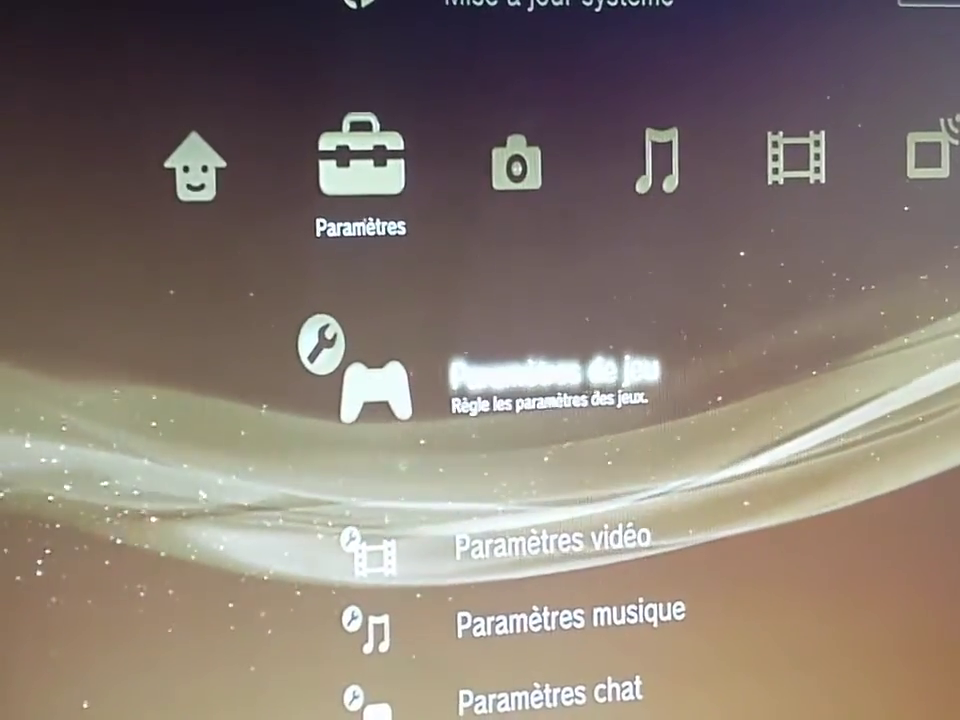
pyautogui.press('Left')
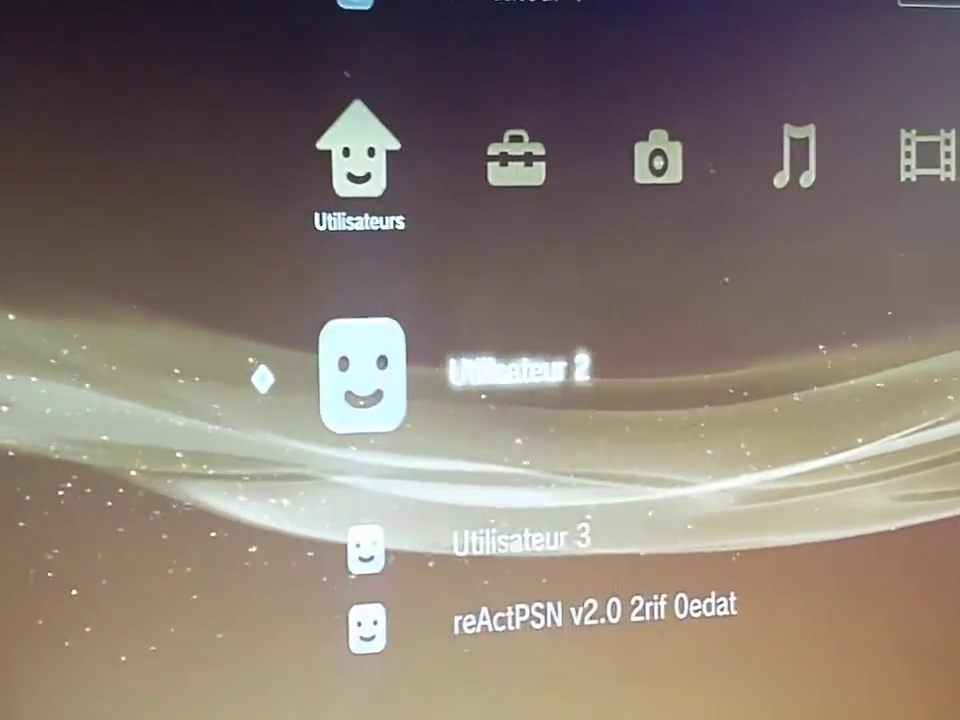
pyautogui.press('Up')
pyautogui.press('Right')
pyautogui.press('Down')
pyautogui.press('Down')
pyautogui.press('Down')
pyautogui.press('Down')
pyautogui.press('Down')
pyautogui.press('Down')
pyautogui.press('Down')
pyautogui.press('Down')
pyautogui.press('Down')
pyautogui.press('Down')
pyautogui.press('Down')
pyautogui.press('Down')
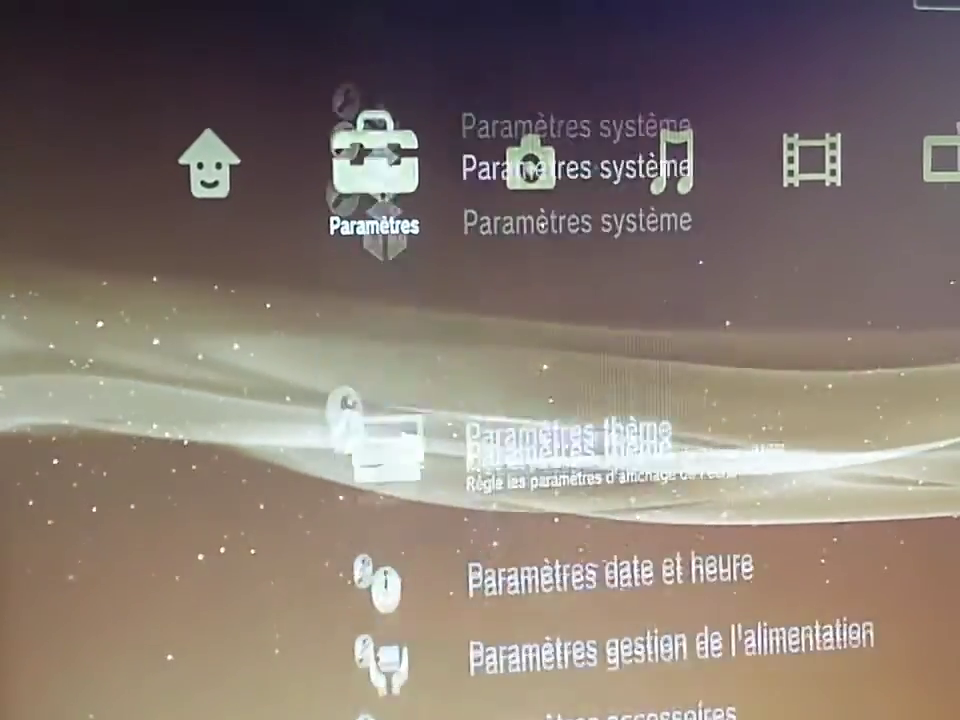
pyautogui.press('Down')
pyautogui.press('Down')
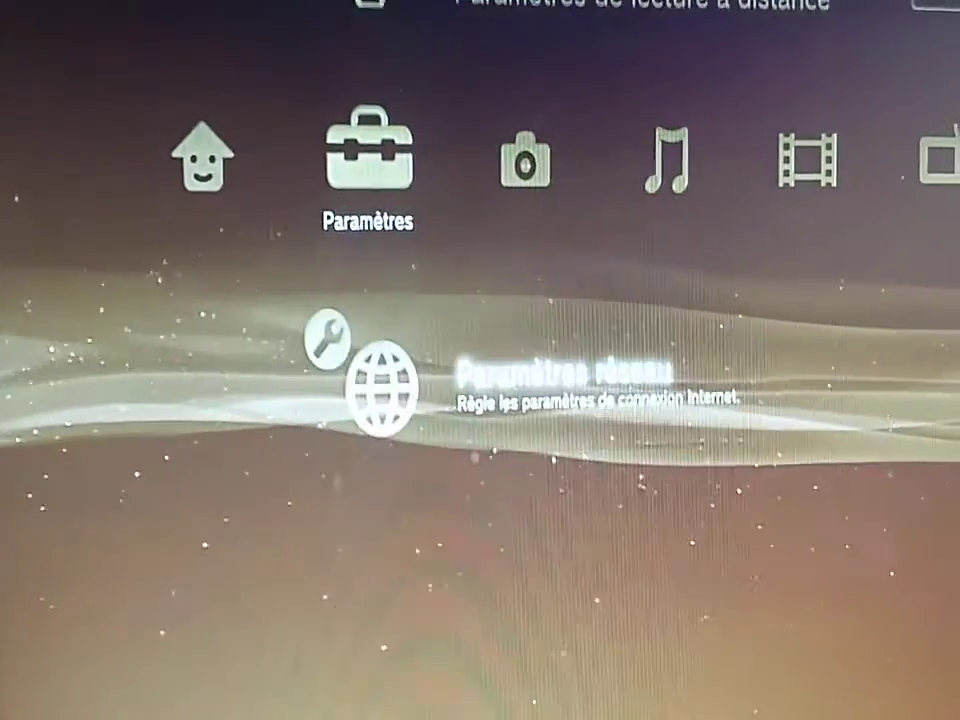
pyautogui.press('Return')
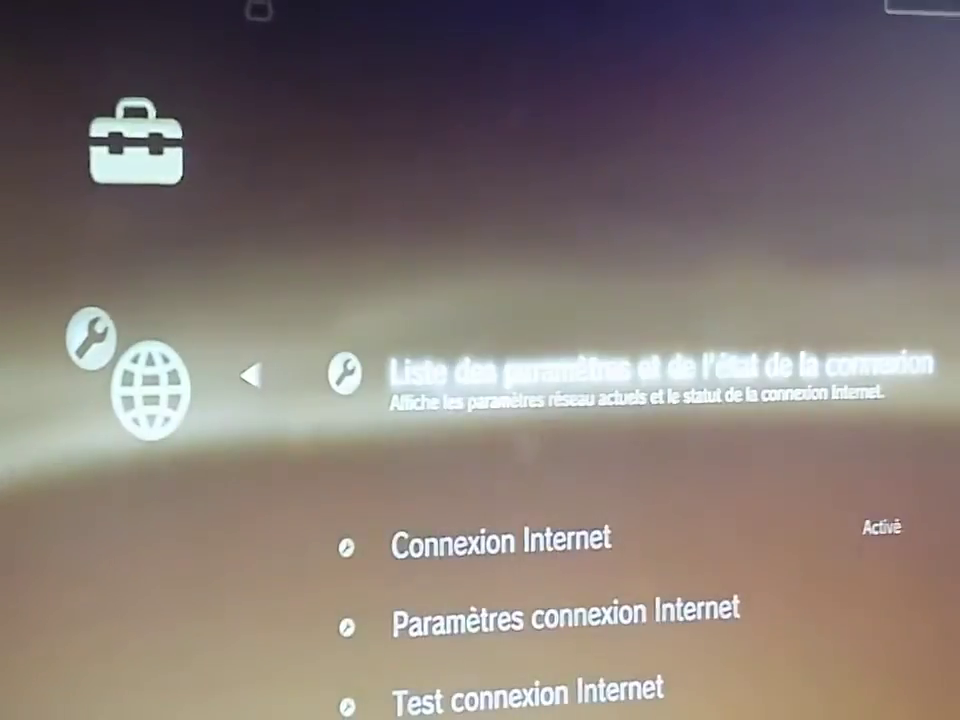
pyautogui.press('Down')
pyautogui.press('Down')
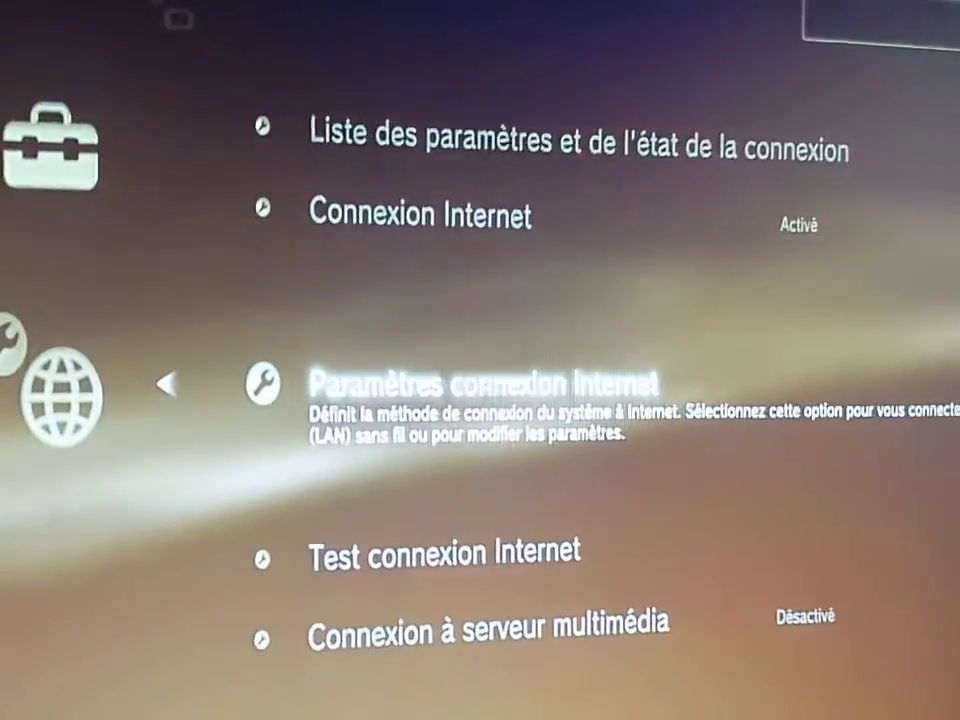
# Leave the network settings and open the console's system settings (Paramètres système)
pyautogui.press('Escape')
pyautogui.press('Up')
pyautogui.press('Up')
pyautogui.press('Down')
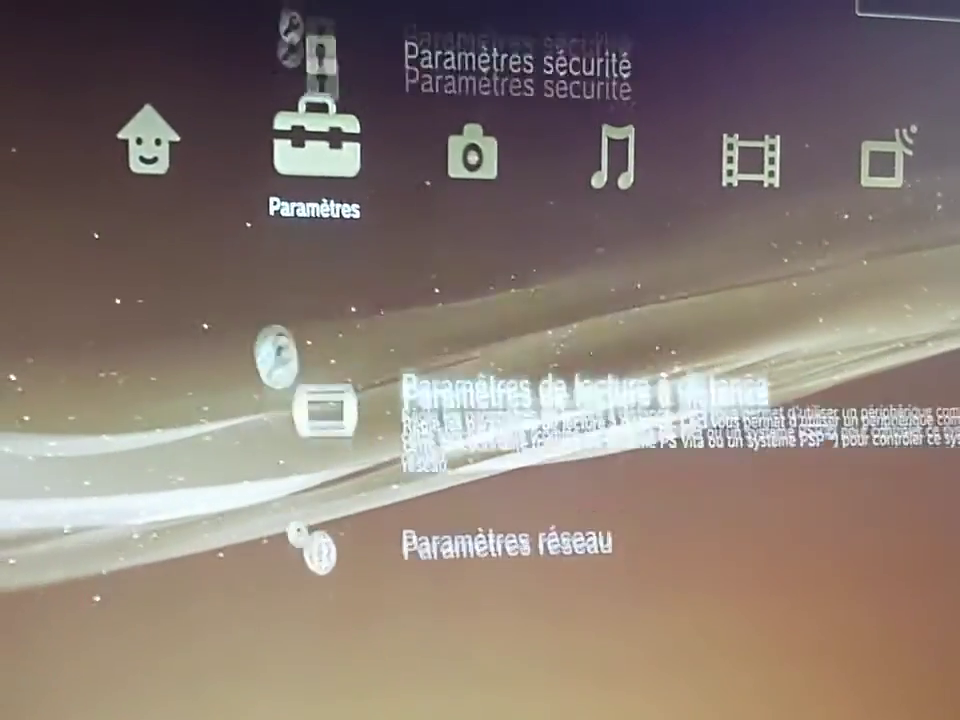
pyautogui.press('Up')
pyautogui.press('Up')
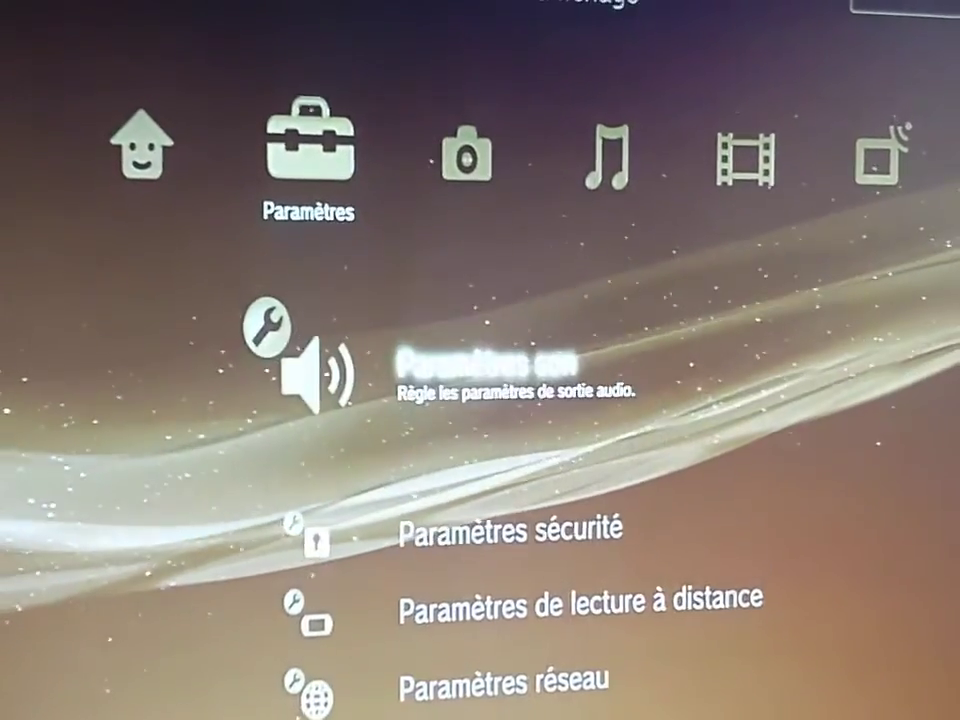
pyautogui.press('Up')
pyautogui.press('Down')
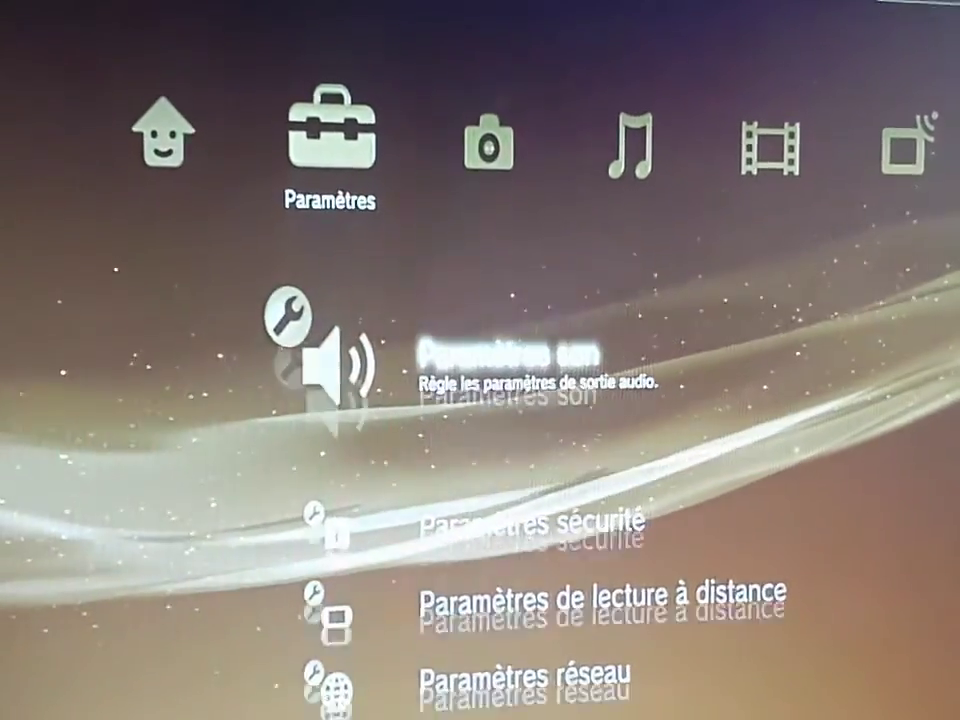
pyautogui.press('Up')
pyautogui.press('Up')
pyautogui.press('Down')
pyautogui.press('Down')
pyautogui.press('Down')
pyautogui.press('Up')
pyautogui.press('Up')
pyautogui.press('Up')
pyautogui.press('Up')
pyautogui.press('Up')
pyautogui.press('Up')
pyautogui.press('Up')
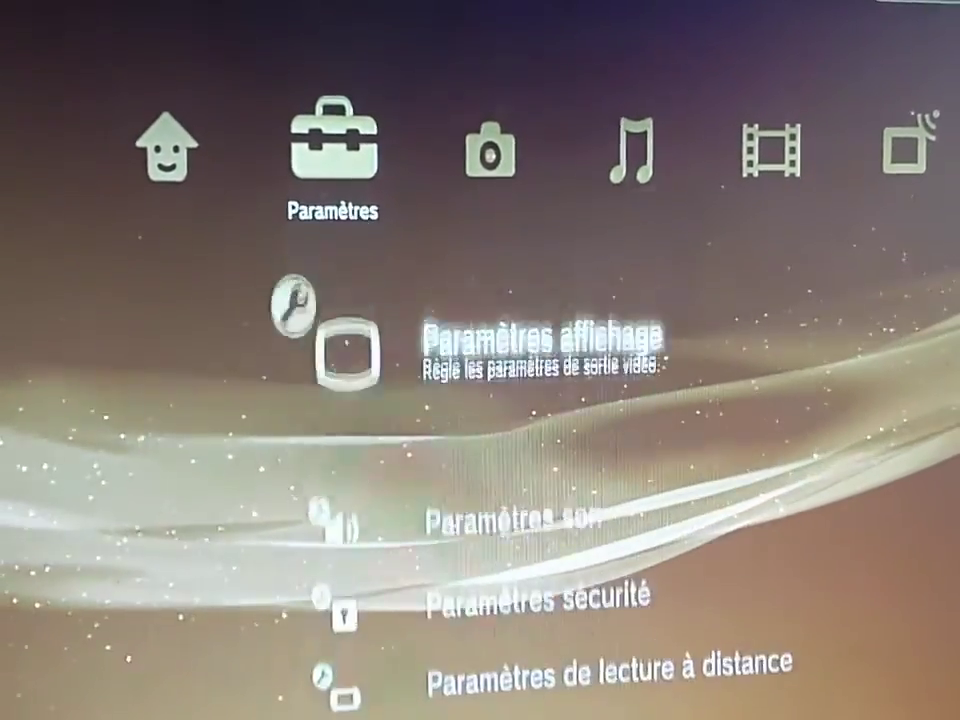
pyautogui.press('Up')
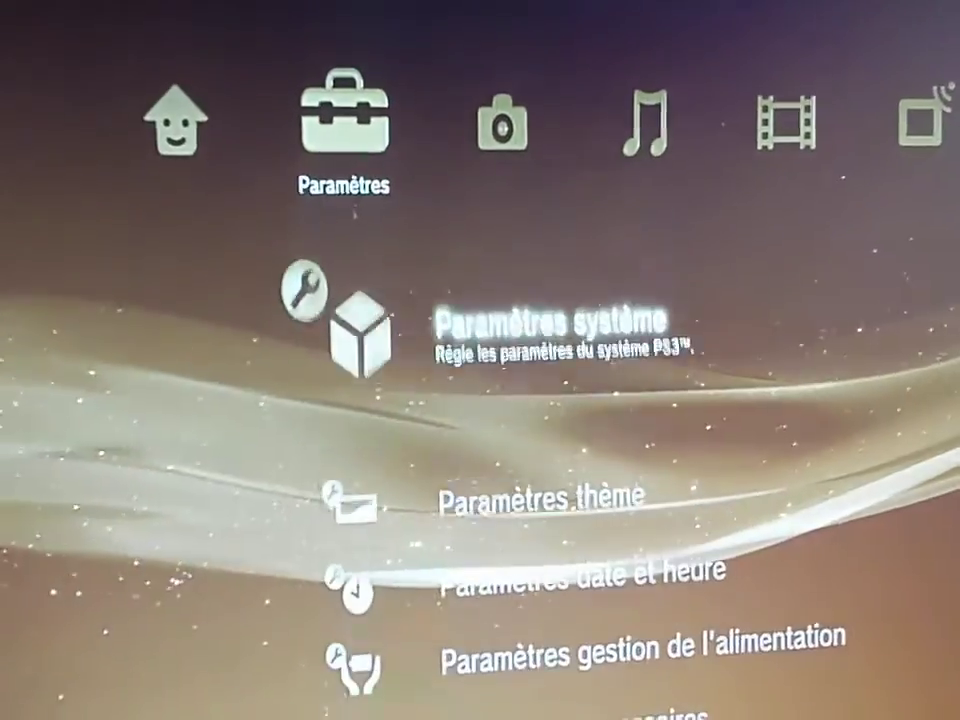
pyautogui.press('Return')
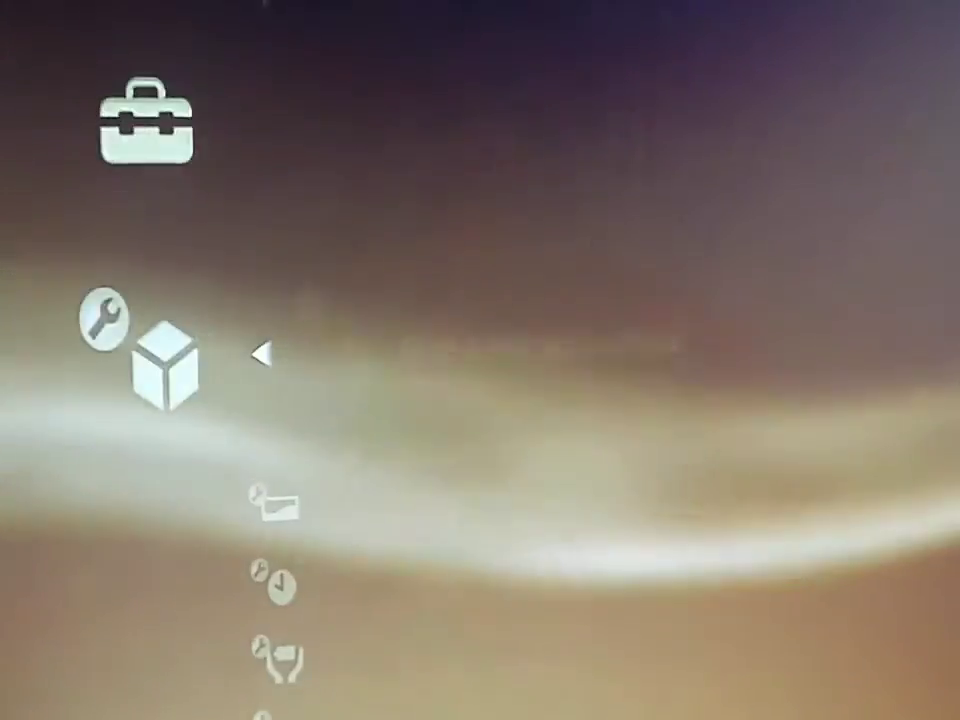
# Open the system information entry (Informations système) within the system settings
pyautogui.press('Down')
pyautogui.press('Down')
pyautogui.press('Down')
pyautogui.press('Down')
pyautogui.press('Down')
pyautogui.press('Down')
pyautogui.press('Down')
pyautogui.press('Down')
pyautogui.press('Down')
pyautogui.press('Down')
pyautogui.press('Down')
pyautogui.press('Down')
pyautogui.press('Down')
pyautogui.press('Down')
pyautogui.press('Down')
pyautogui.press('Down')
pyautogui.press('Down')
pyautogui.press('Down')
pyautogui.press('Down')
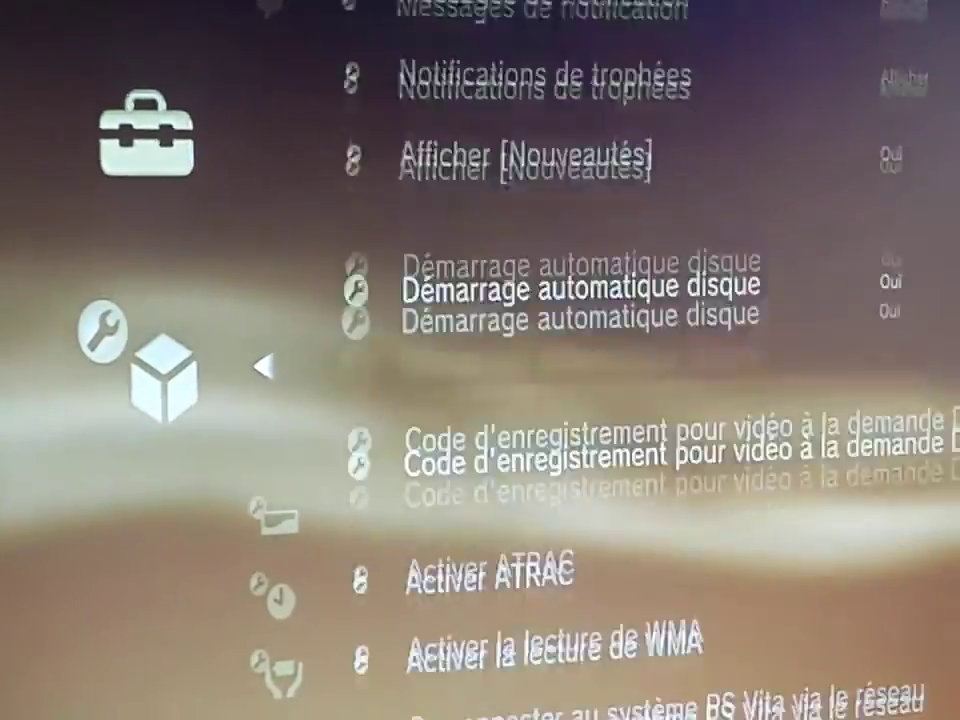
pyautogui.press('Down')
pyautogui.press('Down')
pyautogui.press('Down')
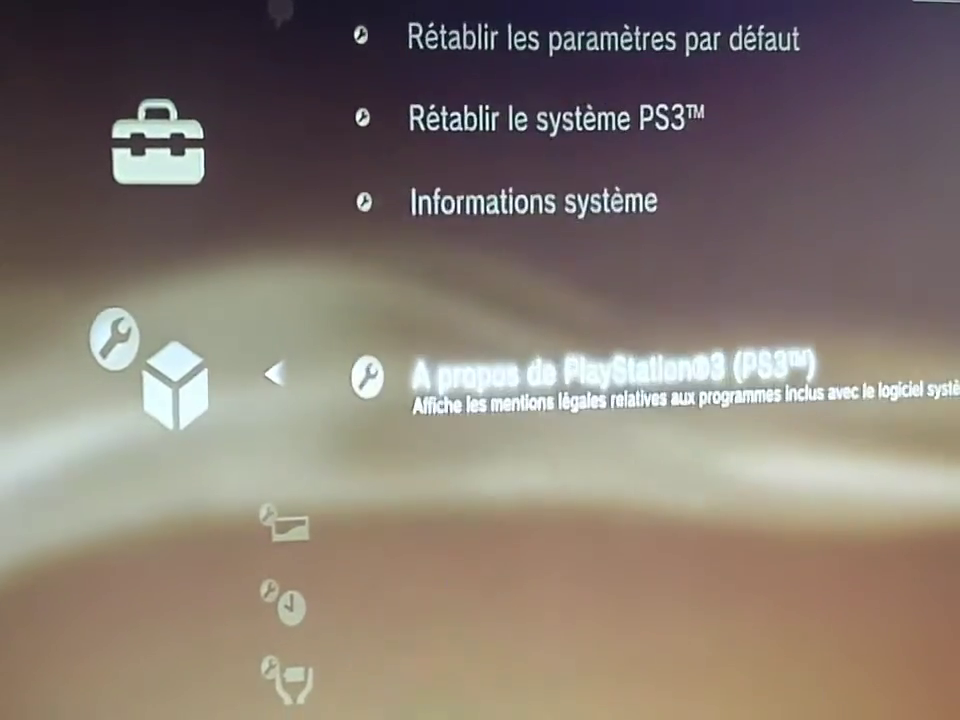
pyautogui.press('Up')
pyautogui.press('Return')
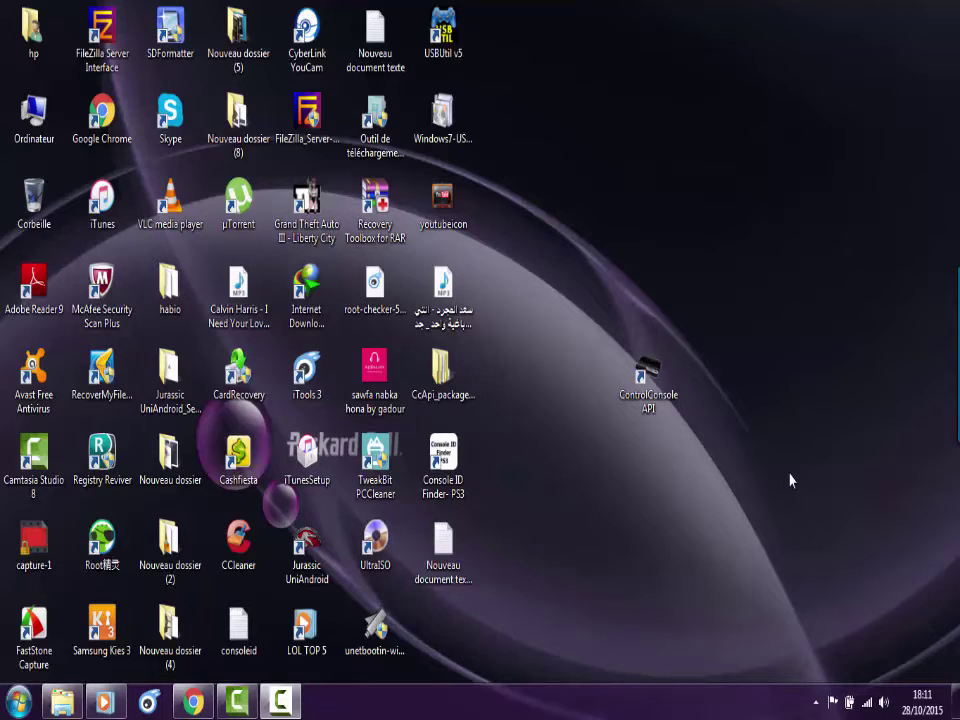
# Refresh the Windows desktop and launch the ControlConsoleAPI program
pyautogui.rightClick(767, 134)
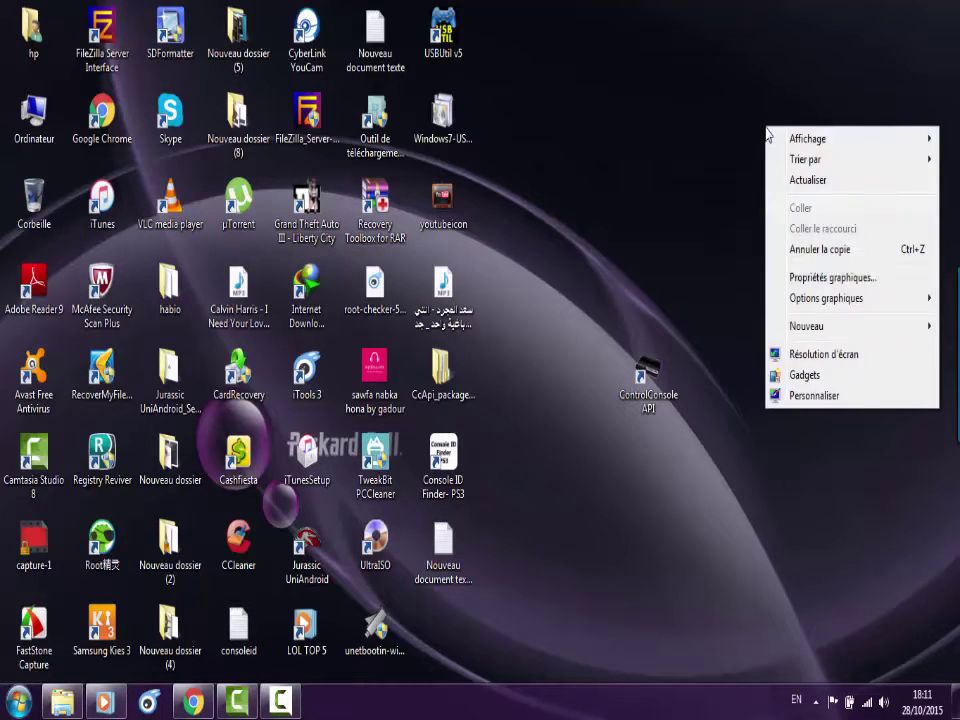
pyautogui.click(804, 188)
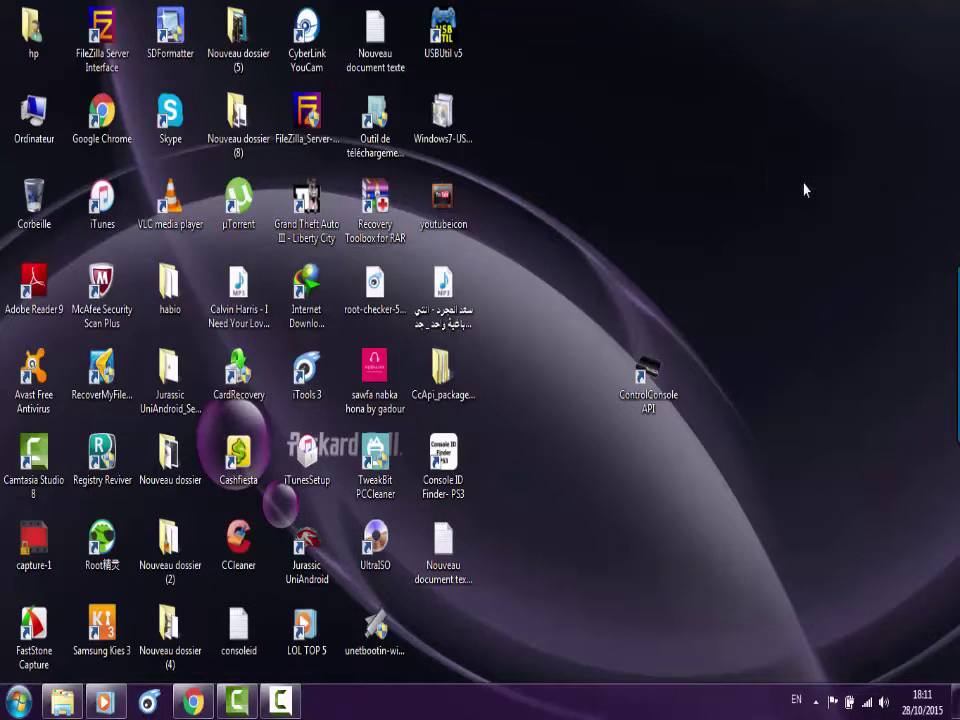
pyautogui.doubleClick(660, 382)
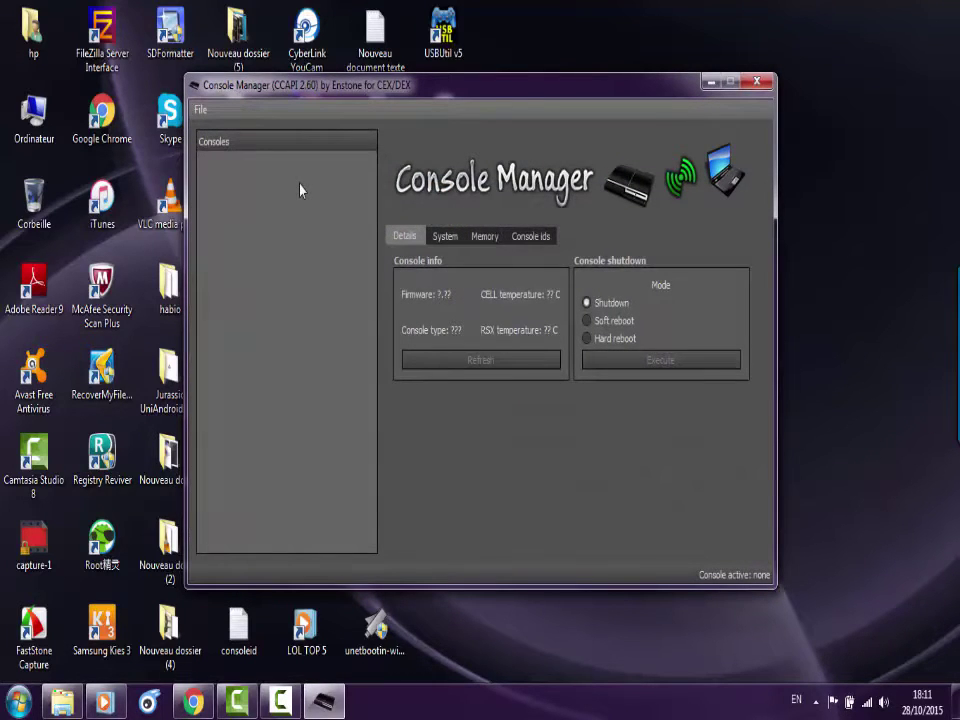
# Add a new console with the PS3 name psh and the IP address 192.168.43.156
pyautogui.click(200, 116)
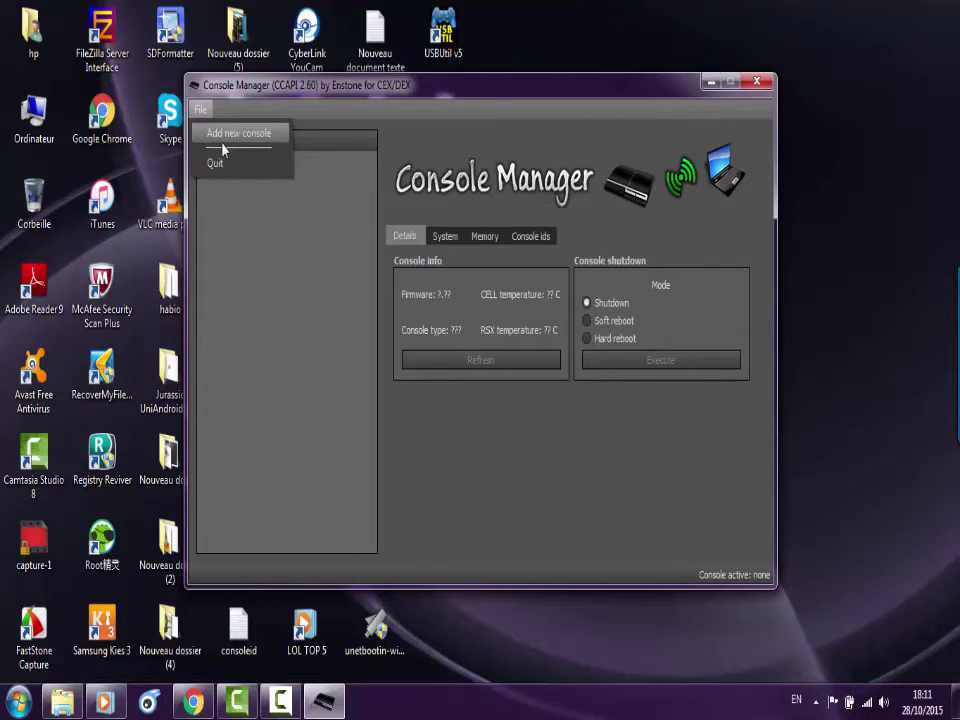
pyautogui.click(229, 141)
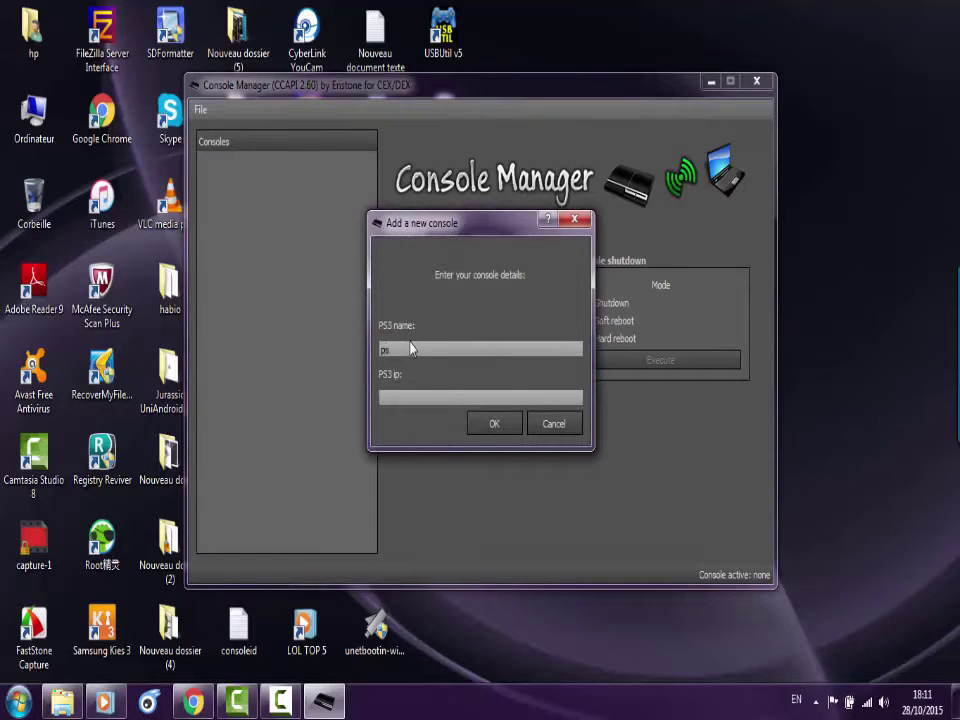
pyautogui.click(394, 394)
pyautogui.write('192.168.43.156')
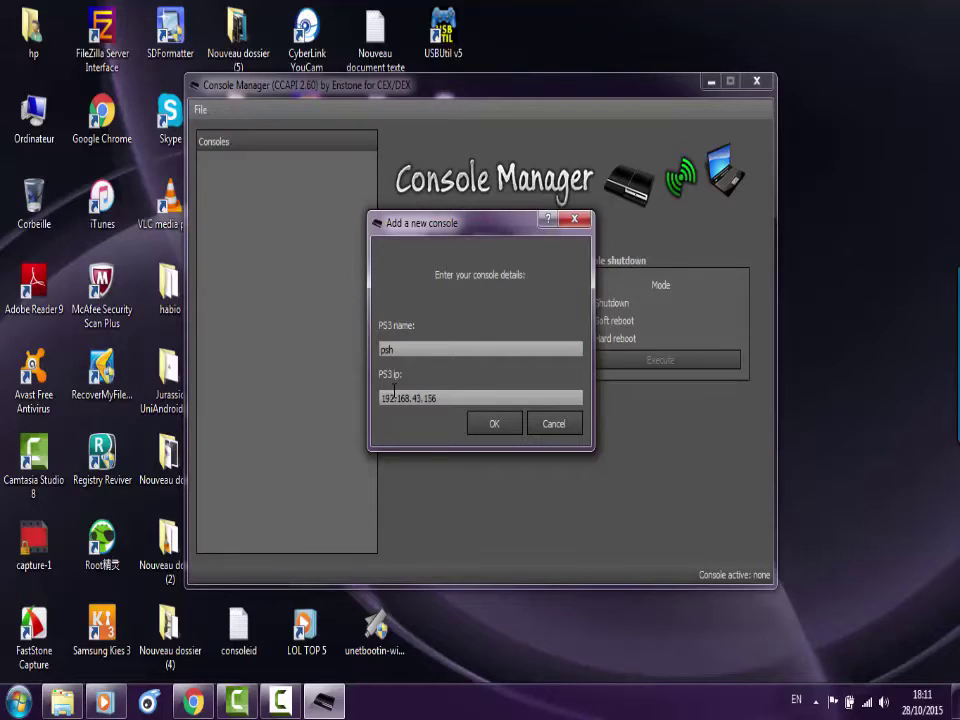
pyautogui.click(480, 426)
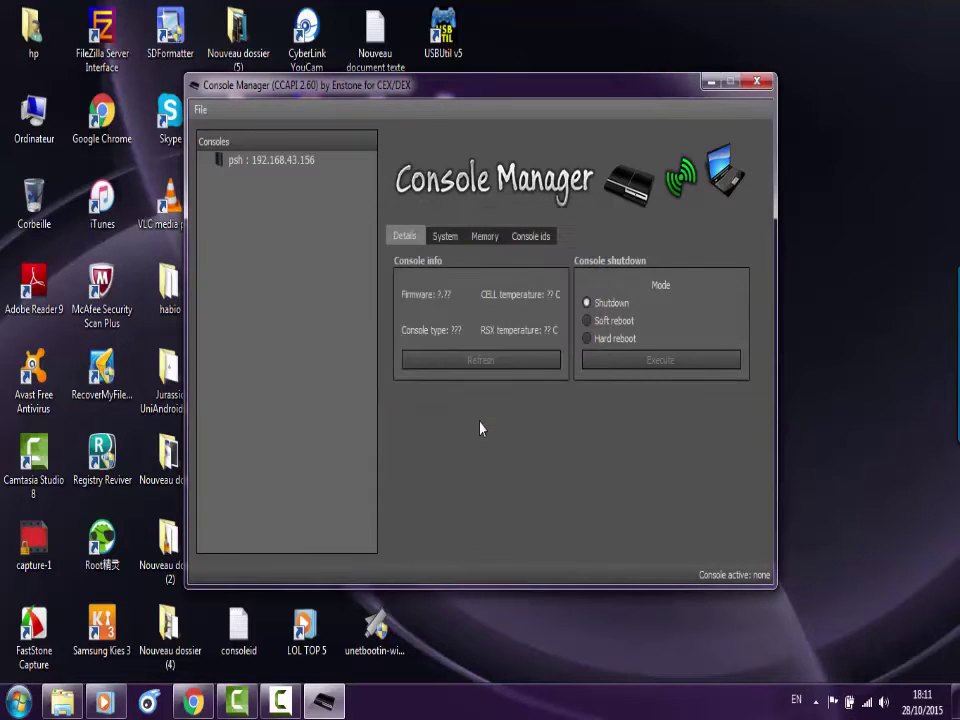
# Connect to the psh console and refresh its firmware, type and temperature details
pyautogui.rightClick(255, 172)
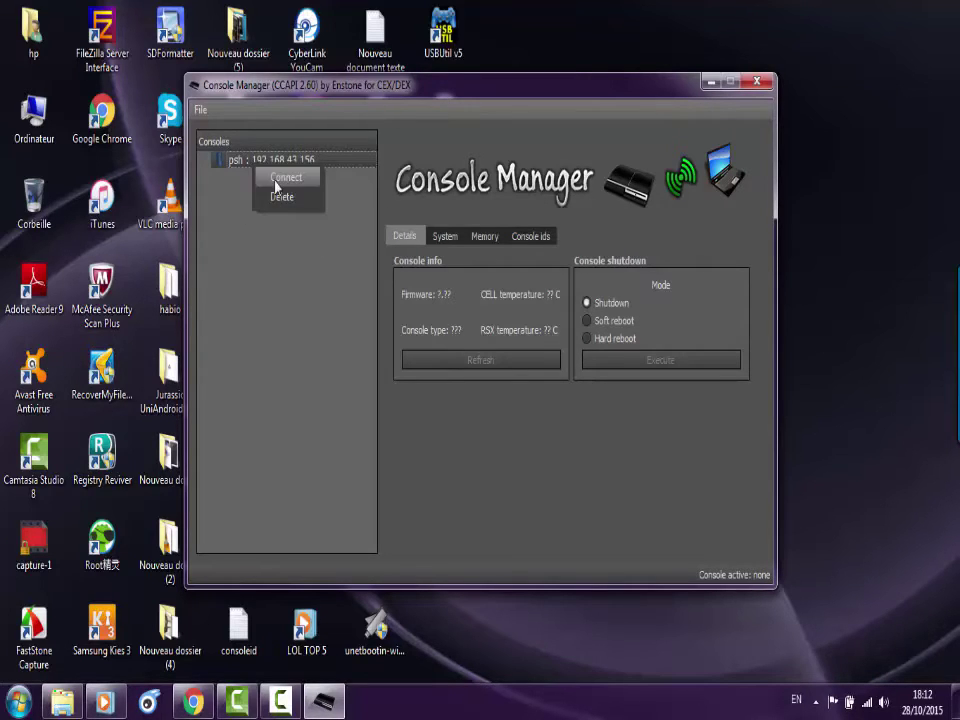
pyautogui.click(279, 181)
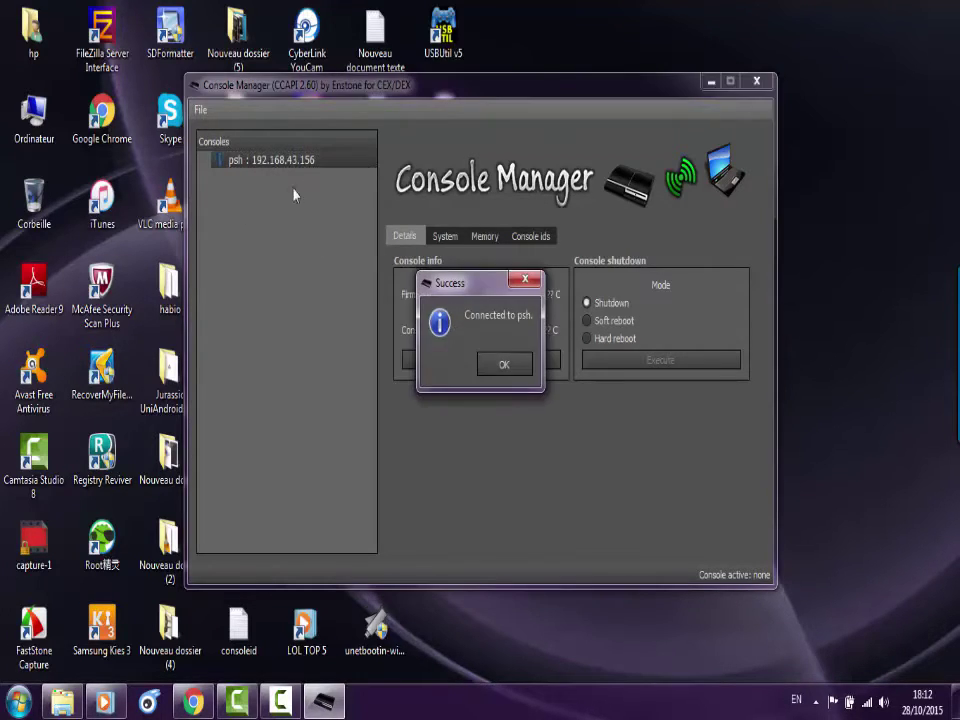
pyautogui.click(504, 364)
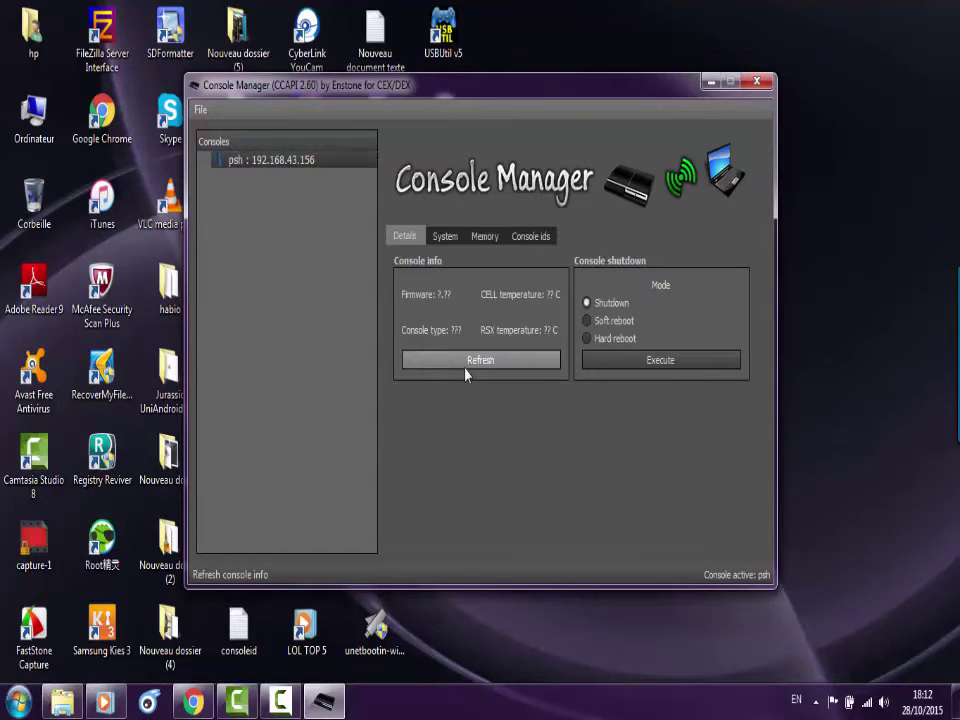
pyautogui.click(466, 372)
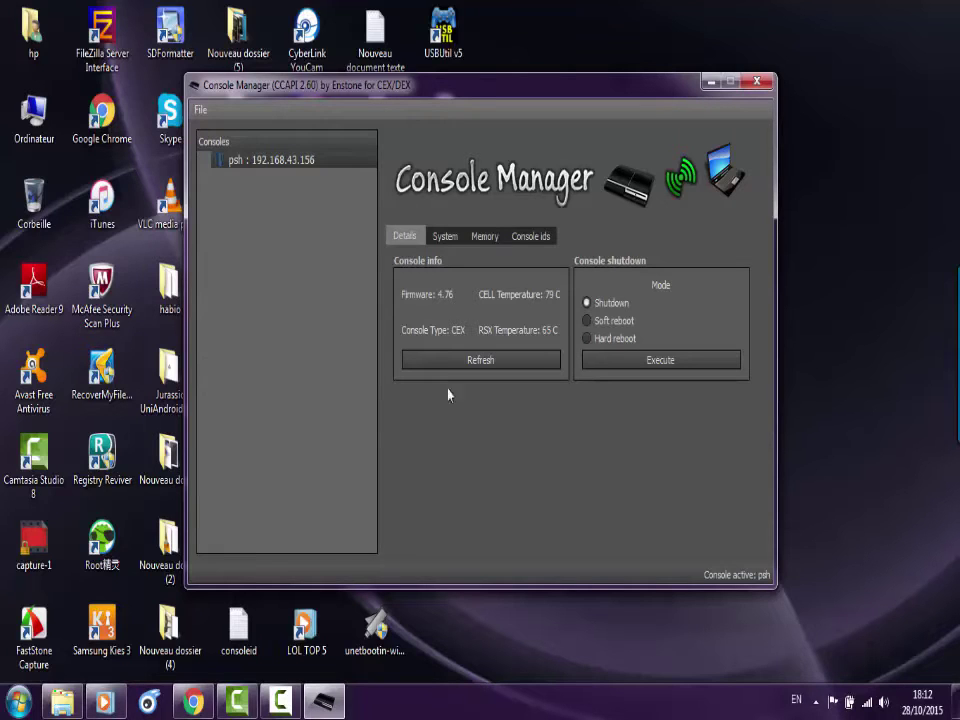
# Paste the copied console ID into the idps changer field of the console IDs page
pyautogui.click(528, 236)
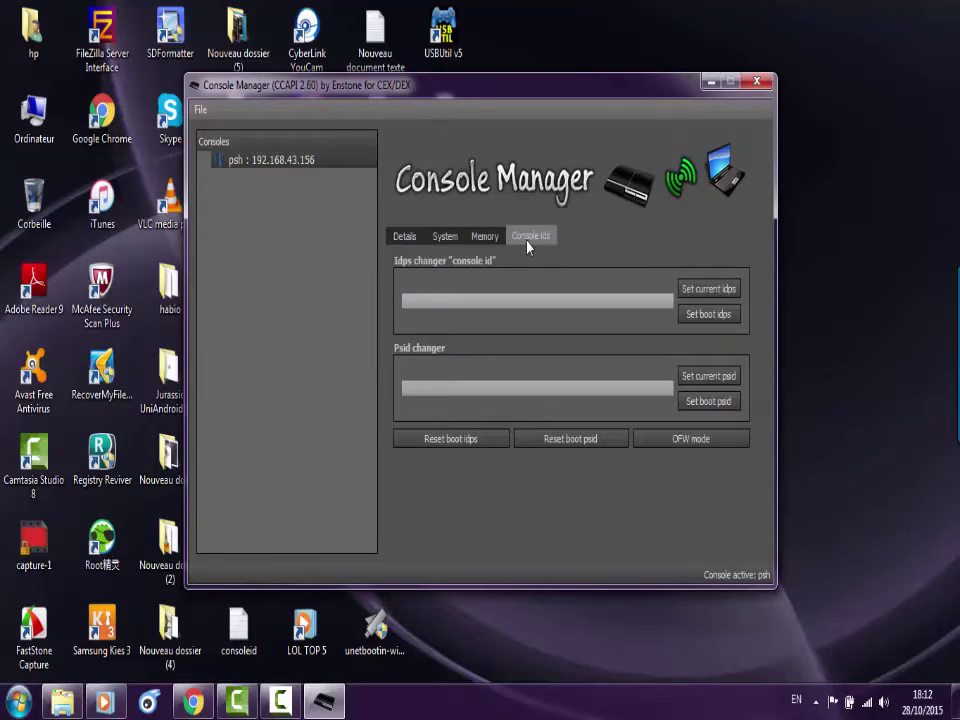
pyautogui.click(445, 302)
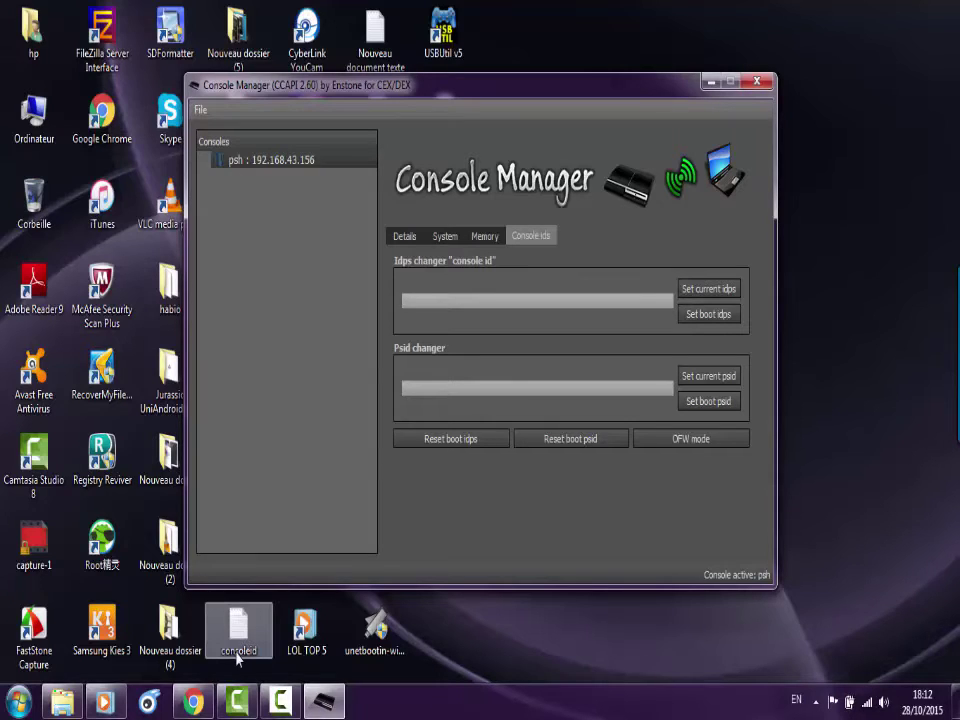
pyautogui.rightClick(408, 299)
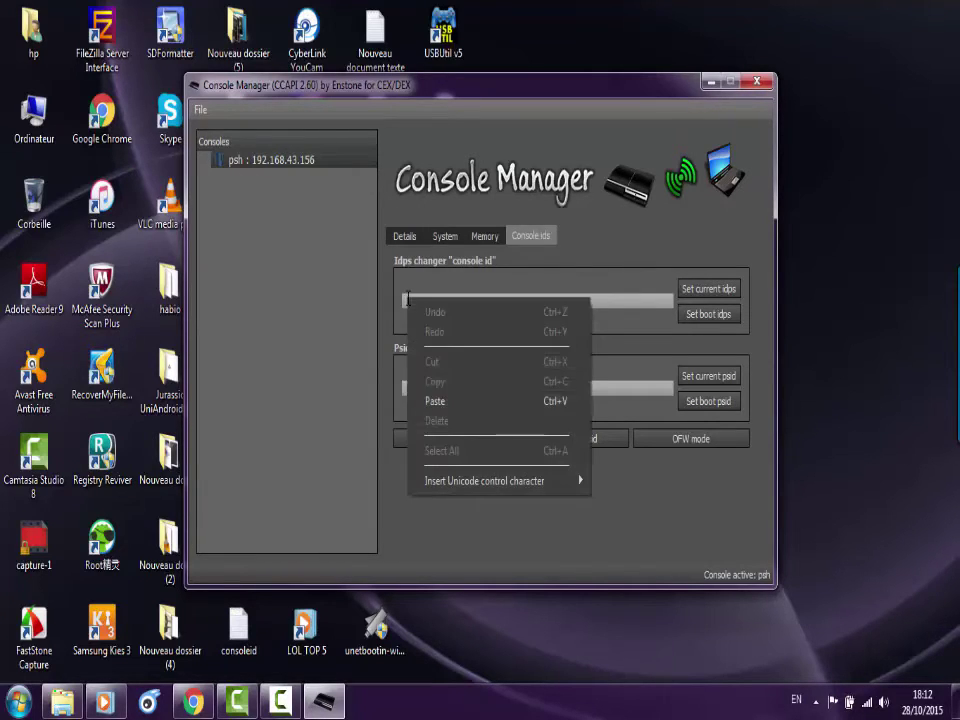
pyautogui.click(450, 400)
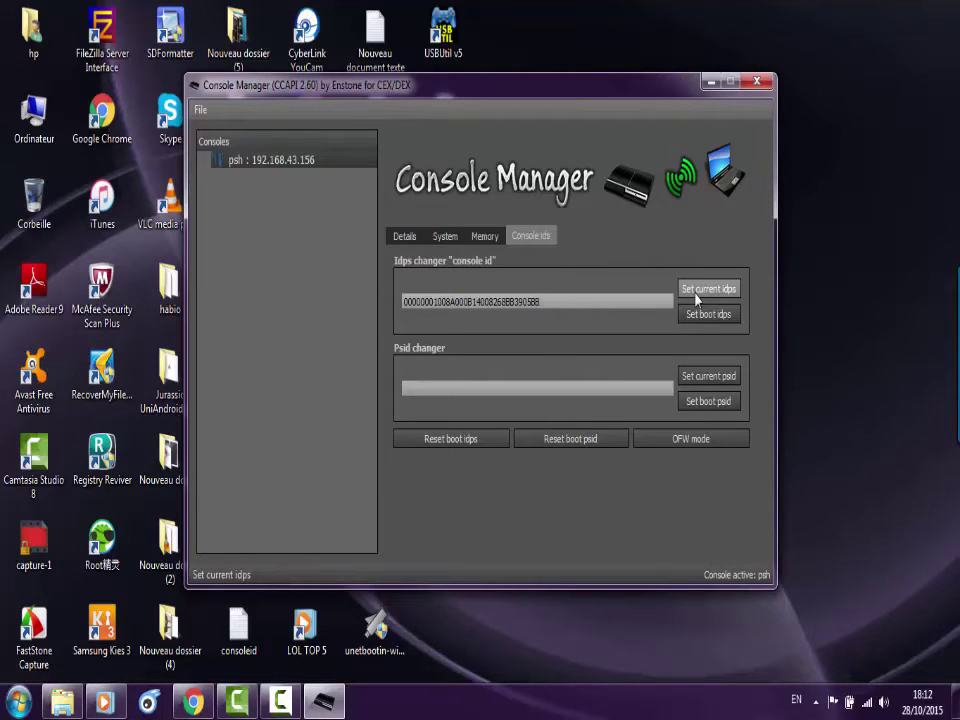
# Set the pasted console ID as the current idps and also as the boot idps
pyautogui.click(697, 290)
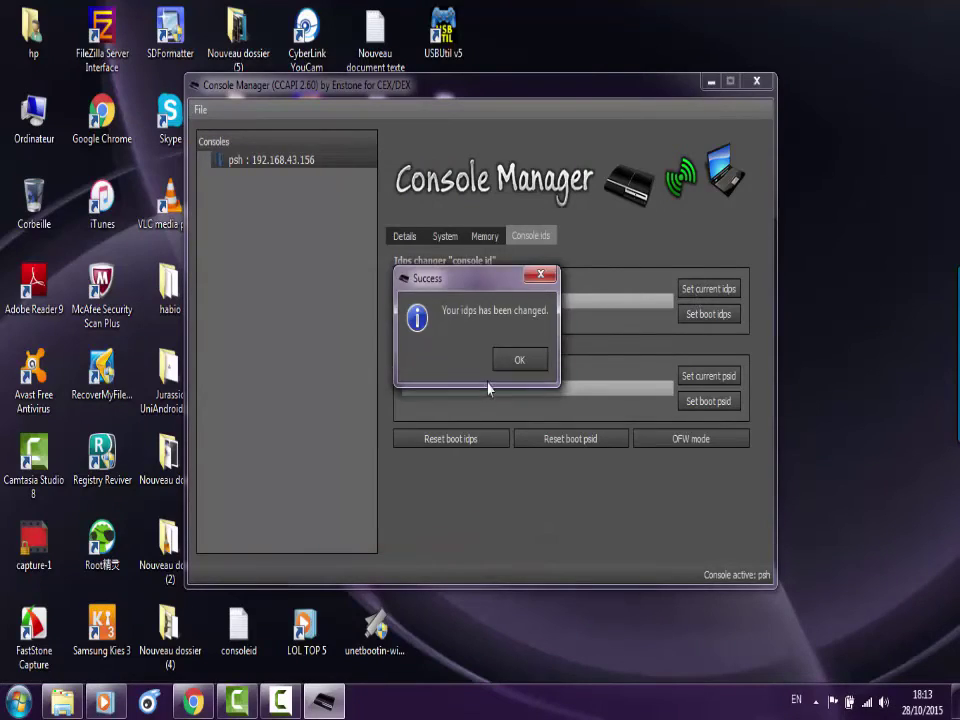
pyautogui.click(528, 360)
pyautogui.click(708, 292)
pyautogui.click(540, 360)
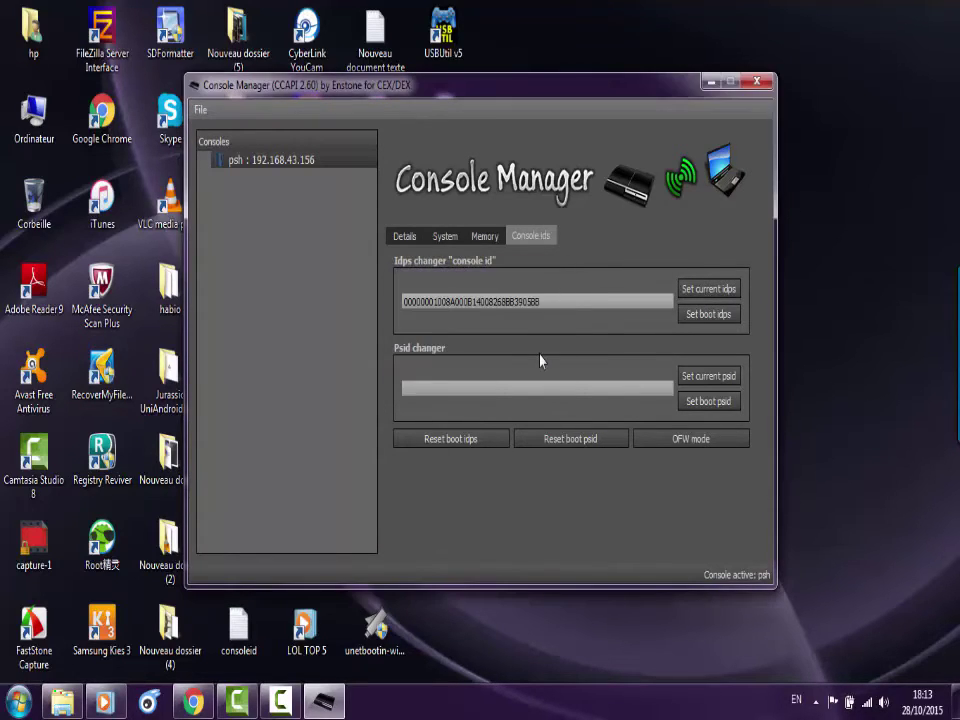
pyautogui.click(711, 316)
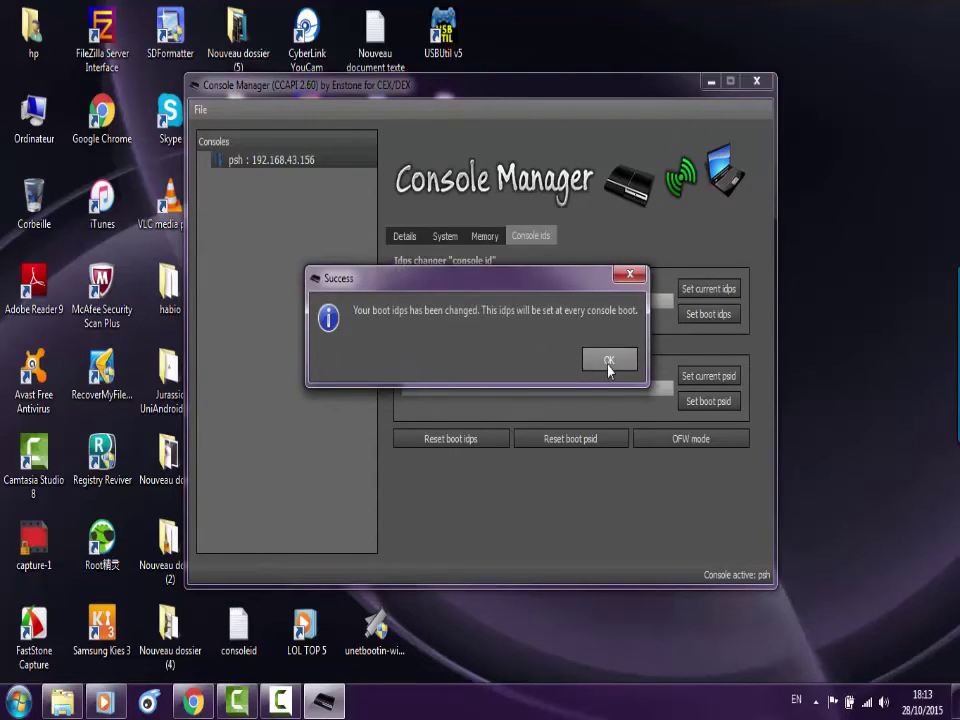
pyautogui.click(609, 364)
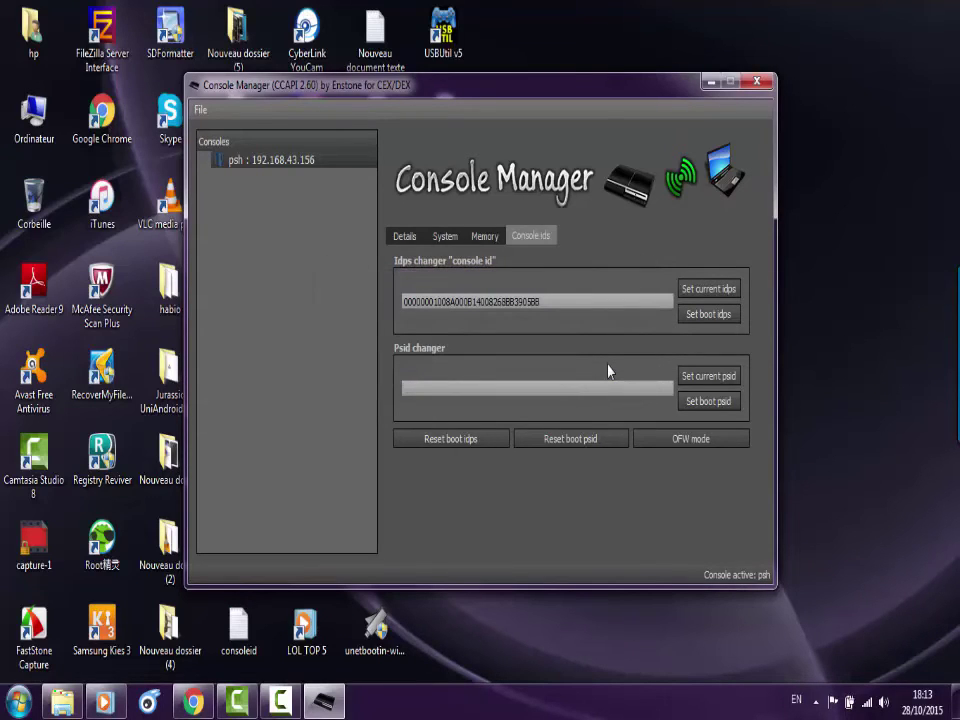